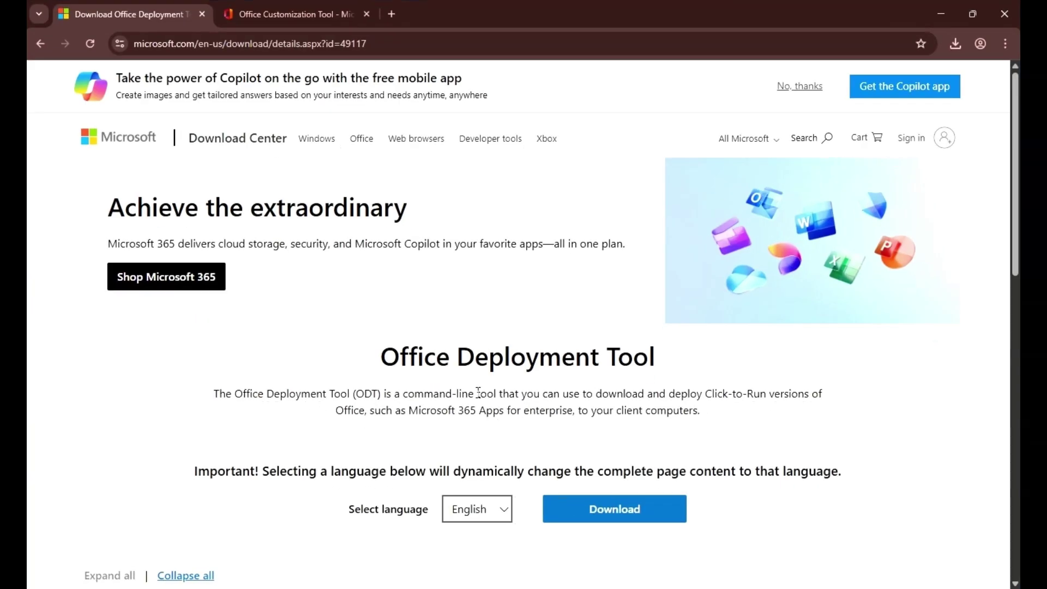
Download the Office Deployment Tool and extract its files into a new C:\office 2024 folder.
left_click(579, 507)
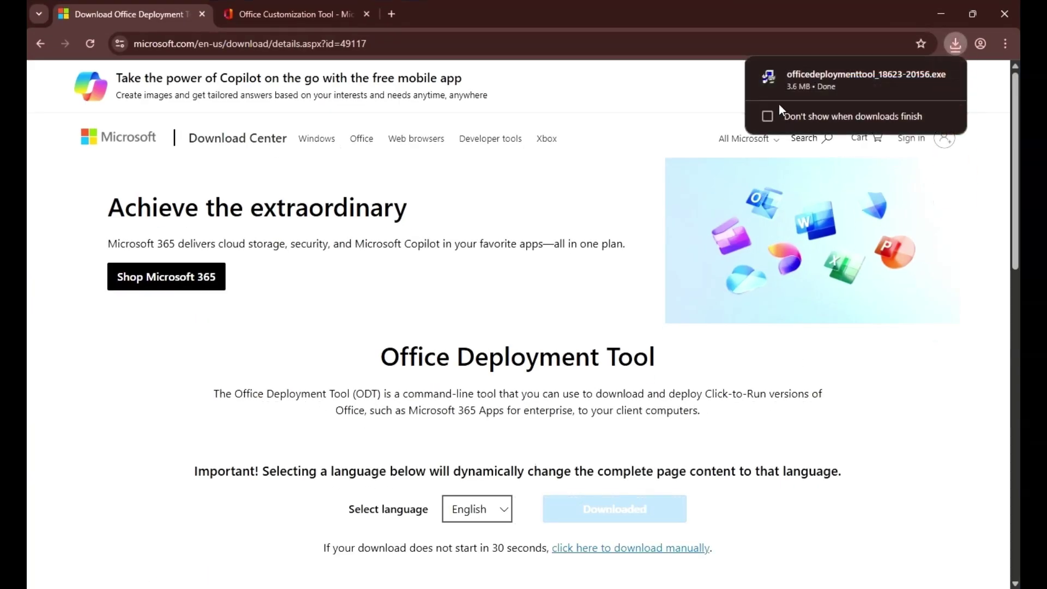
left_click(947, 73)
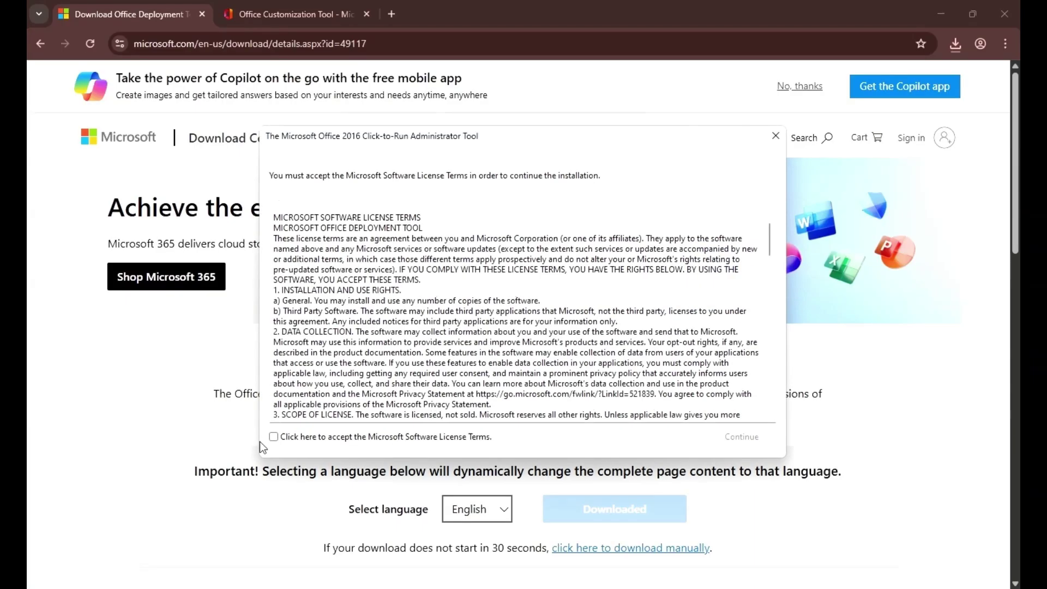
left_click(742, 436)
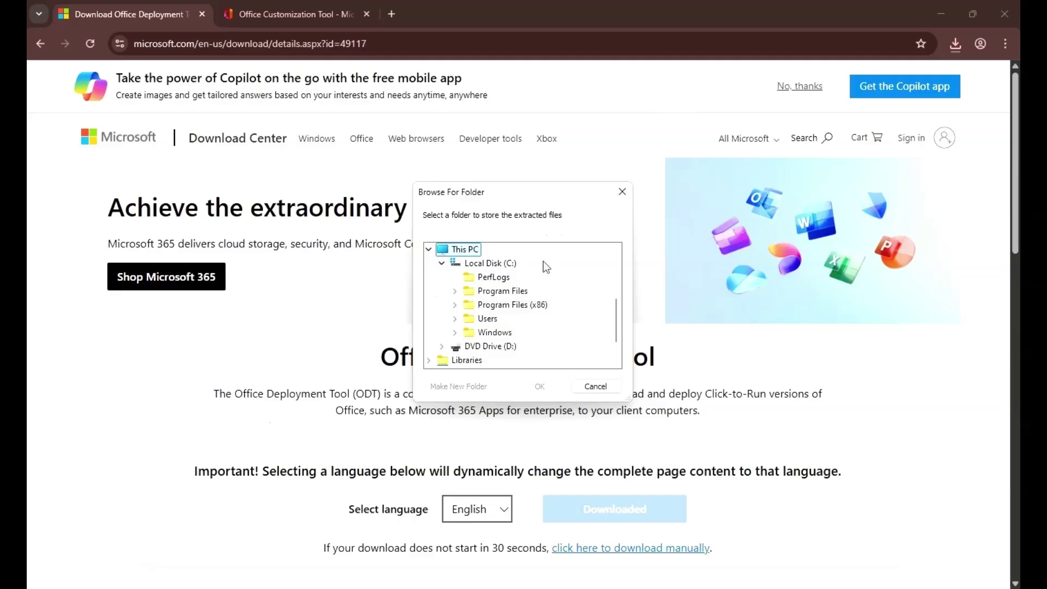
left_click(490, 267)
left_click(452, 388)
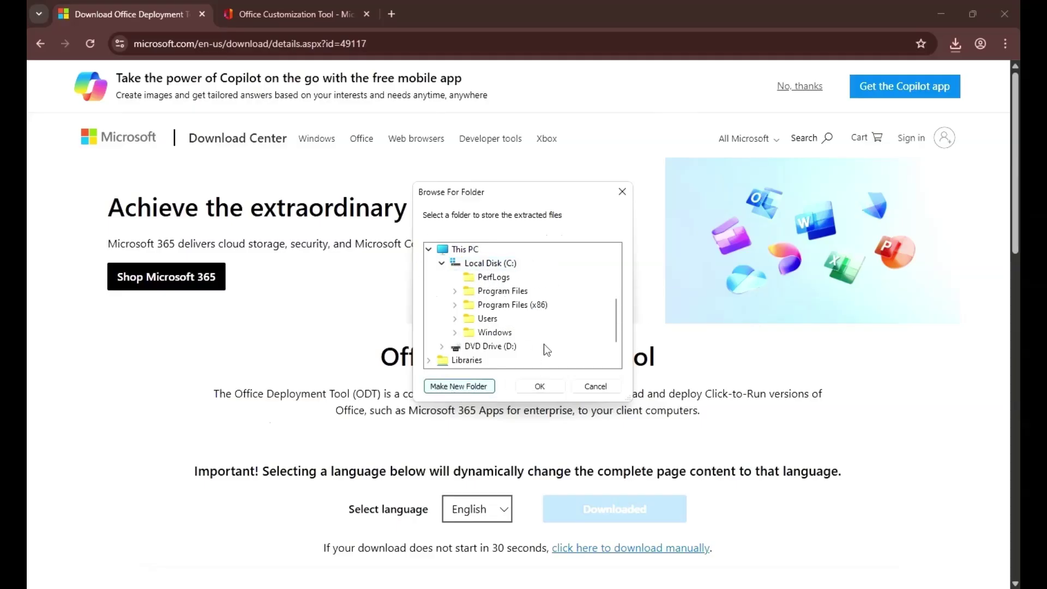
type("off")
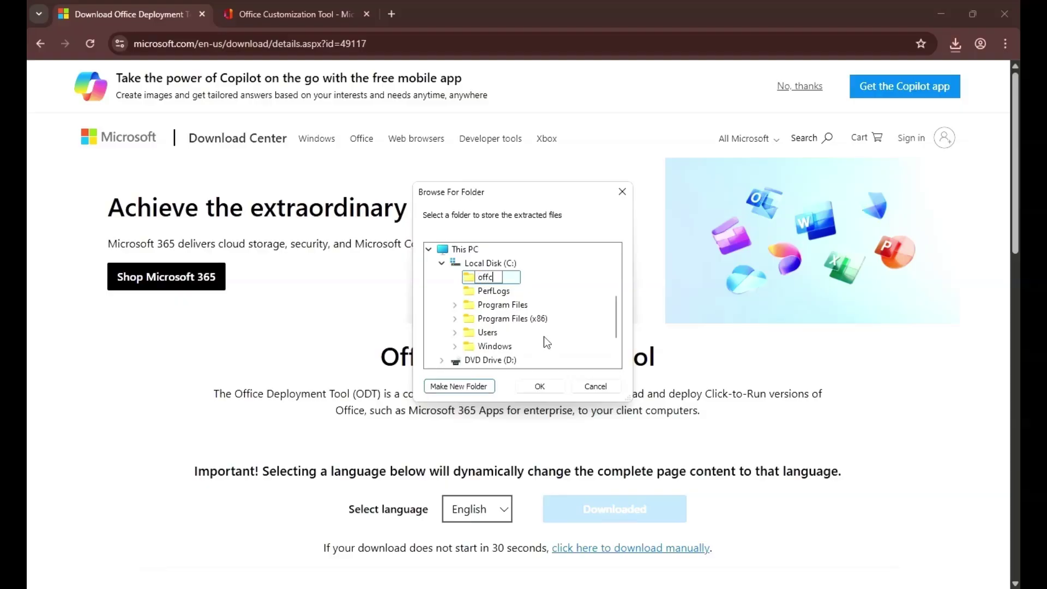
type("ice 20")
type("24")
left_click(546, 394)
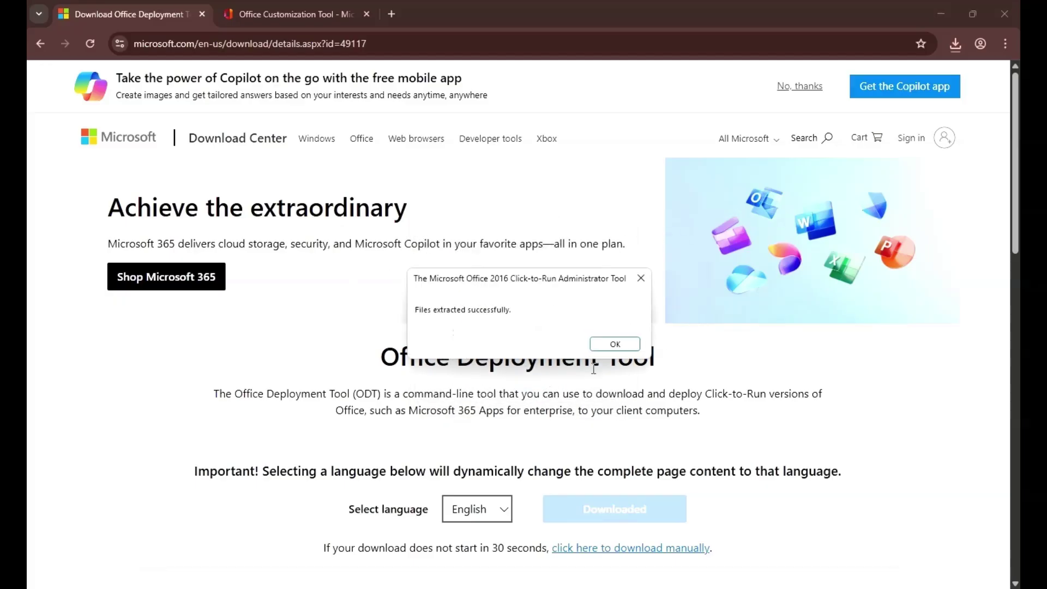
left_click(616, 343)
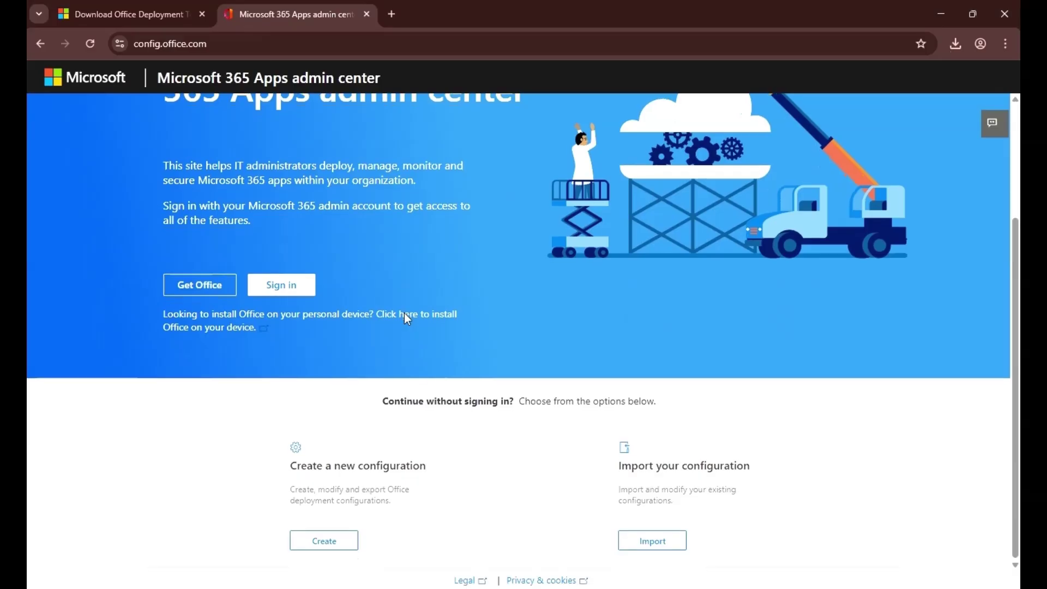
Start a new configuration with Office LTSC Professional Plus 2024 - Volume License.
left_click(325, 541)
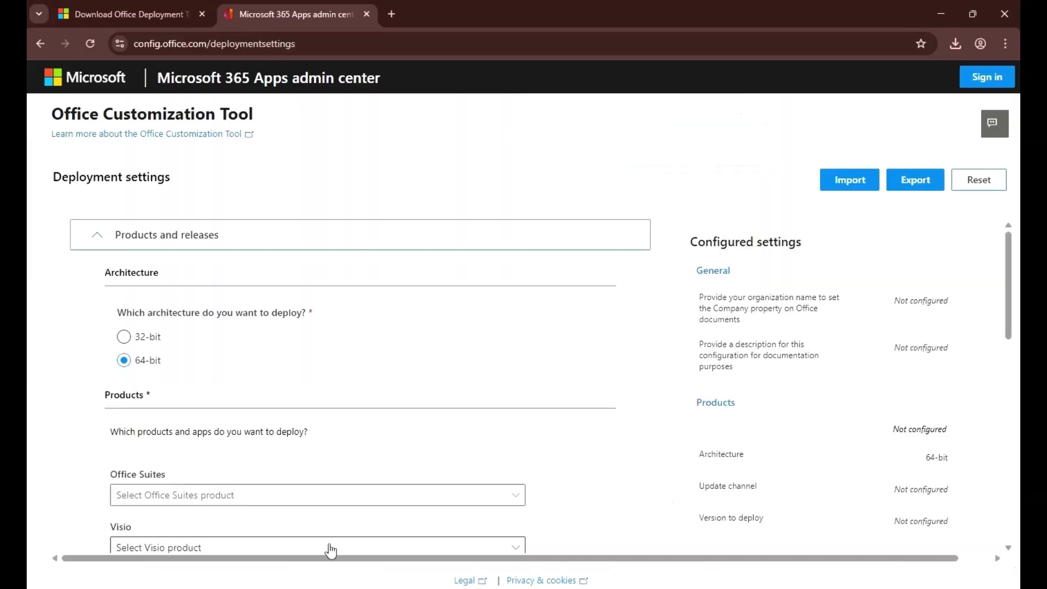
scroll(204, 379, "down", 1)
scroll(134, 333, "down", 2)
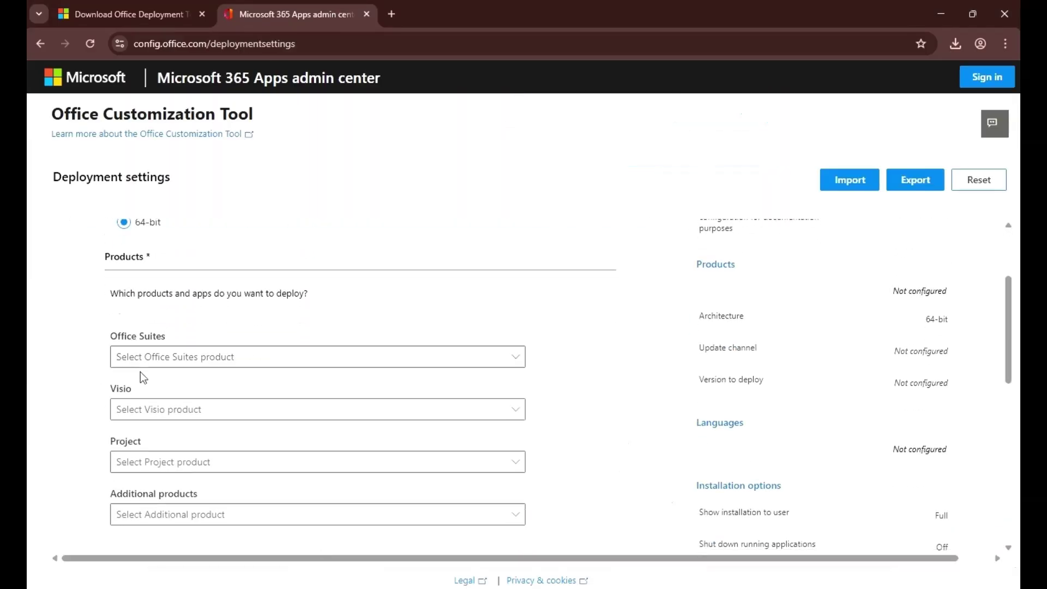
left_click(152, 360)
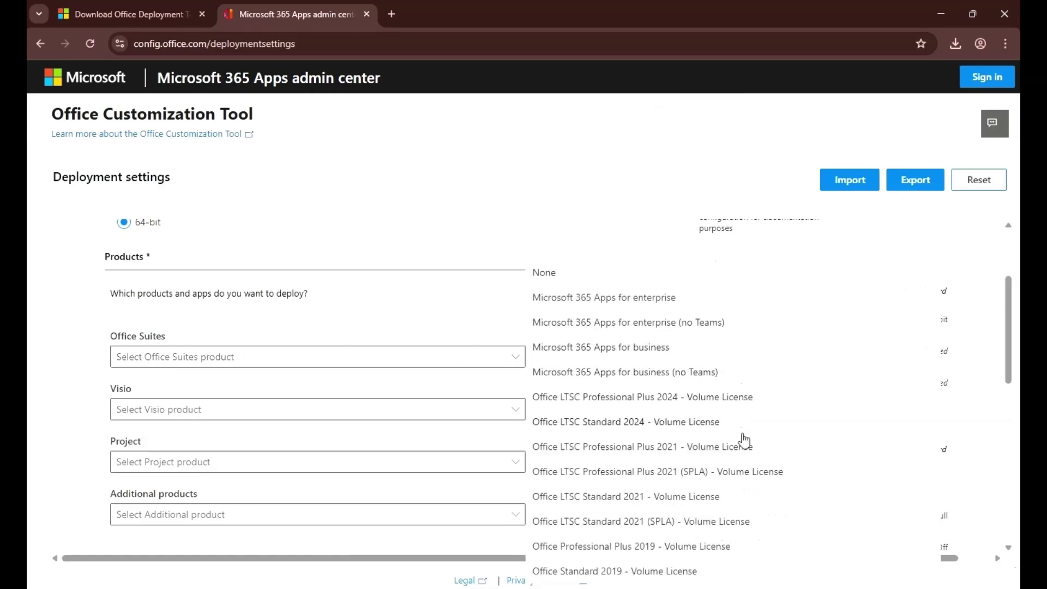
left_click(748, 401)
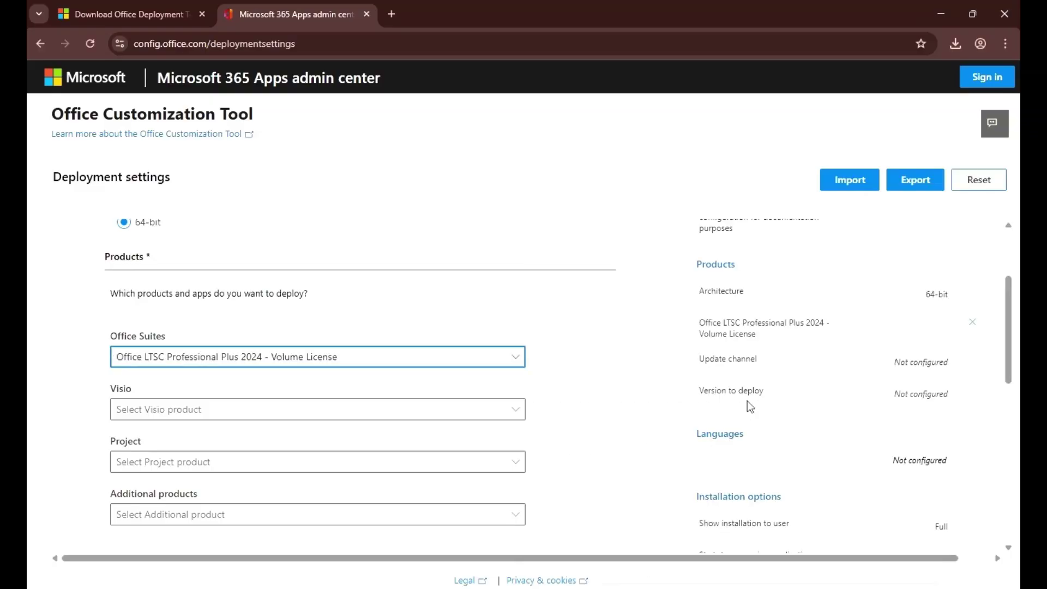
Leave Visio, Project and additional products unselected.
left_click(178, 414)
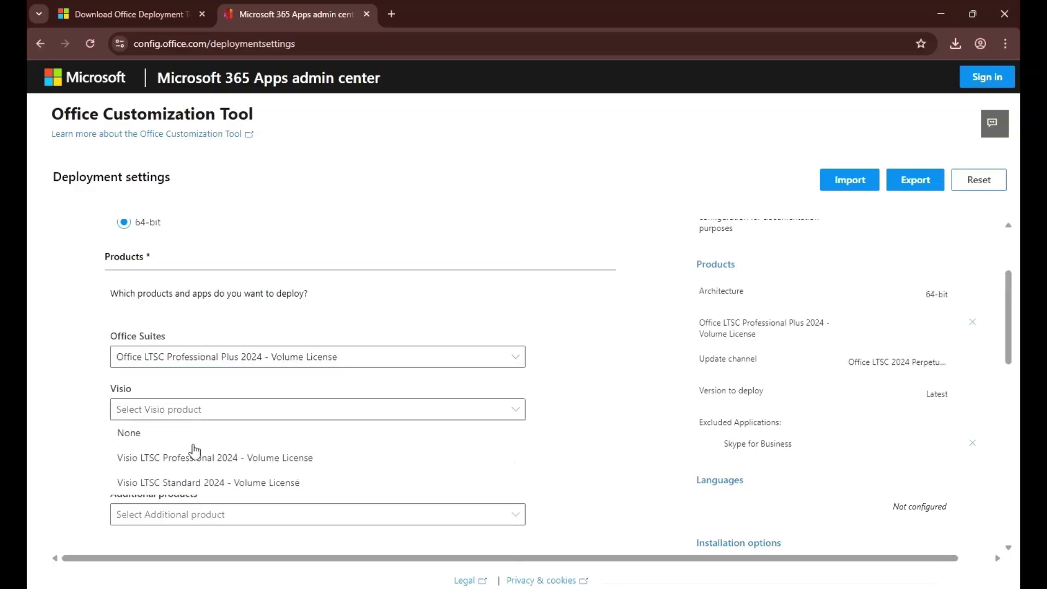
left_click(287, 435)
left_click(175, 464)
left_click(178, 489)
scroll(178, 488, "down", 2)
left_click(146, 374)
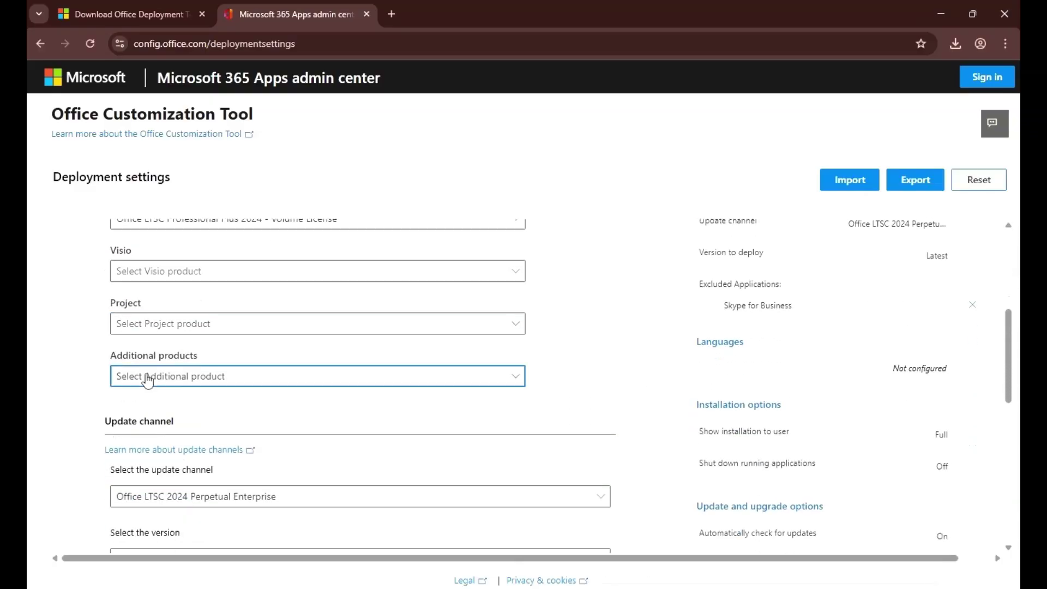
left_click(148, 402)
scroll(155, 493, "down", 3)
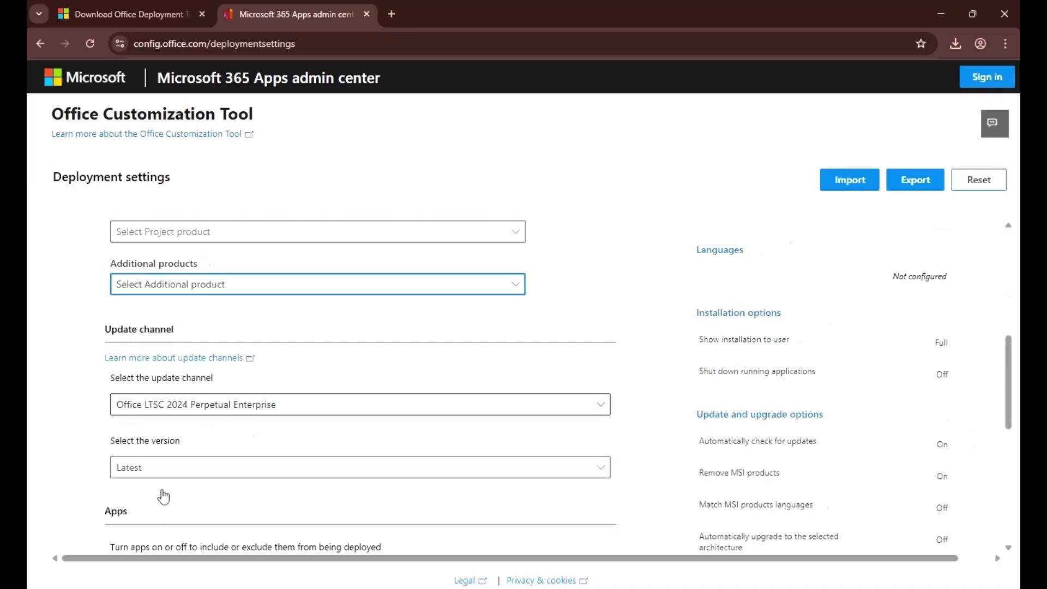
Keep the Office LTSC 2024 Perpetual Enterprise channel and exclude Access.
left_click(231, 291)
left_click(220, 312)
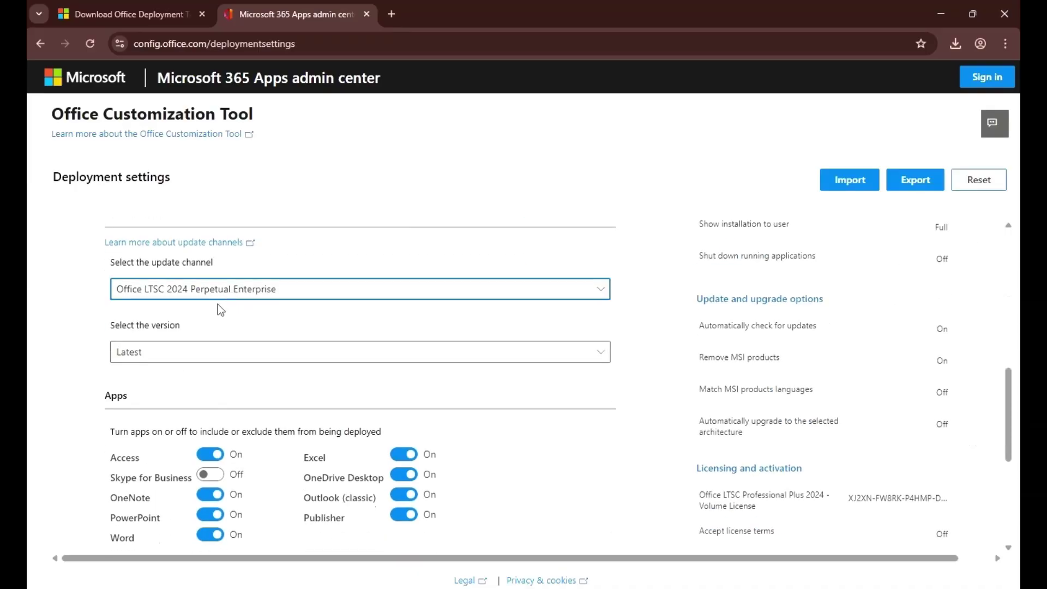
scroll(218, 306, "down", 3)
left_click(215, 256)
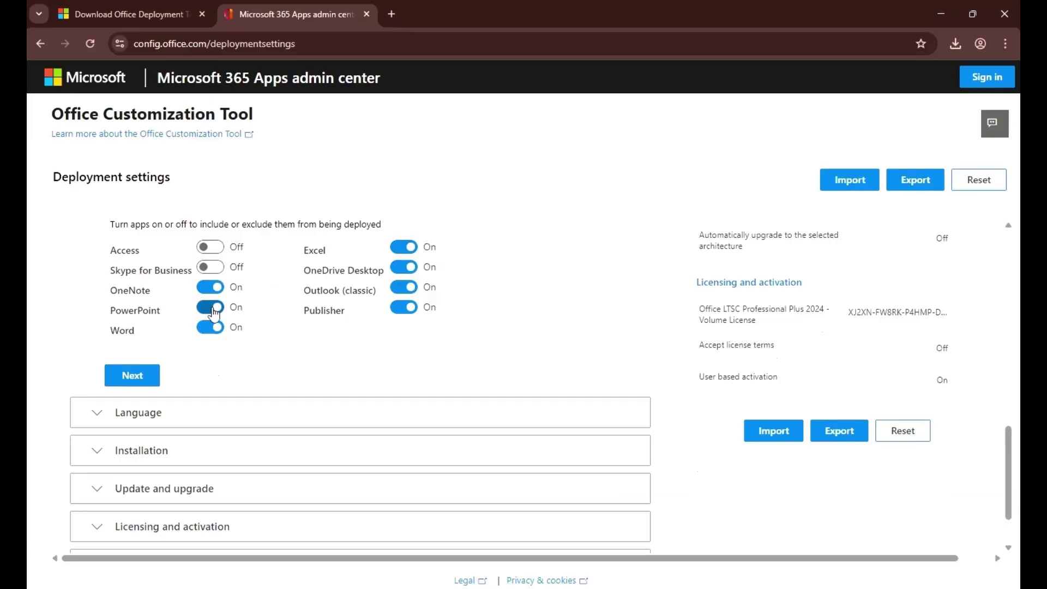
Set English (United States) as the primary language.
left_click(144, 373)
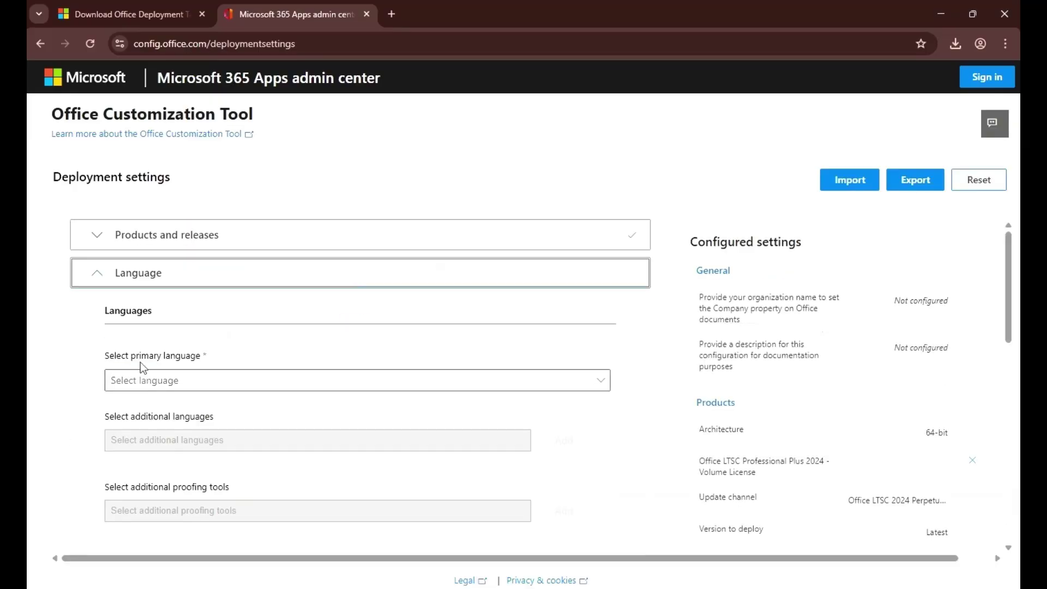
scroll(156, 358, "down", 1)
left_click(185, 312)
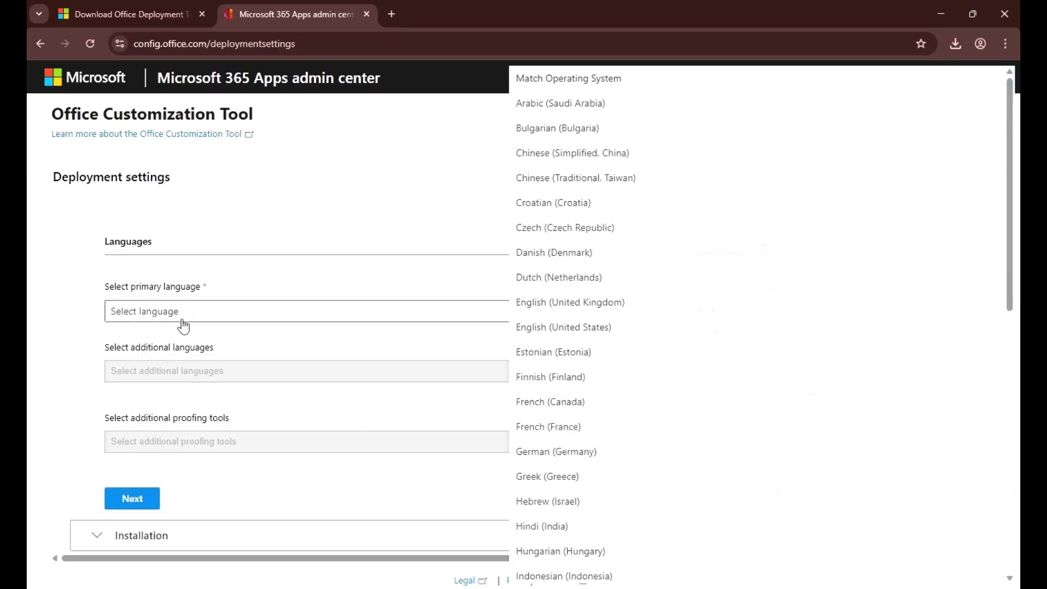
left_click(553, 332)
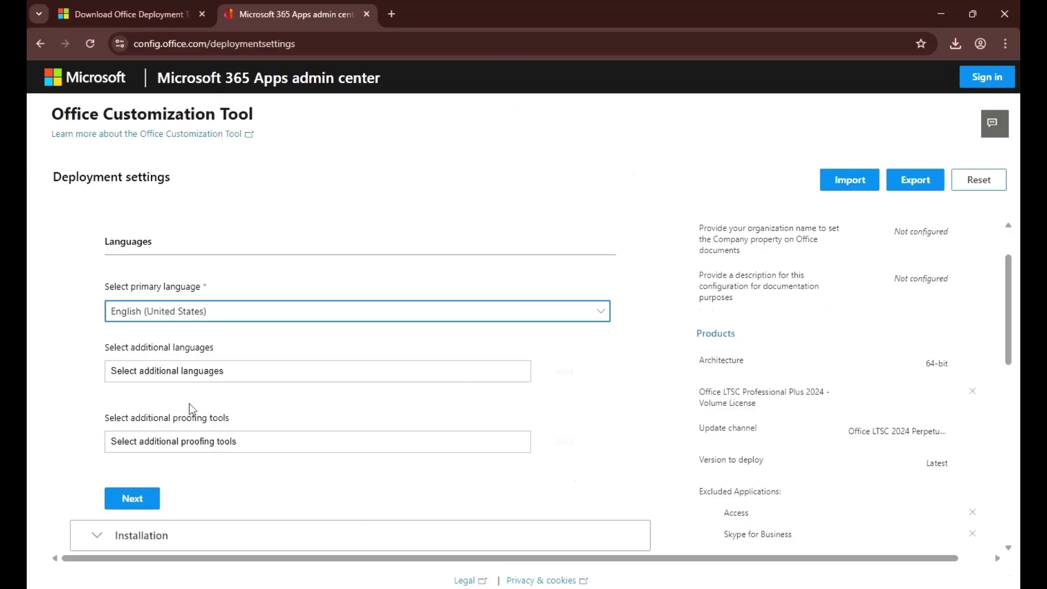
Keep default installation settings and turn off removal of older MSI Office versions.
left_click(165, 370)
scroll(138, 355, "down", 3)
scroll(123, 340, "down", 2)
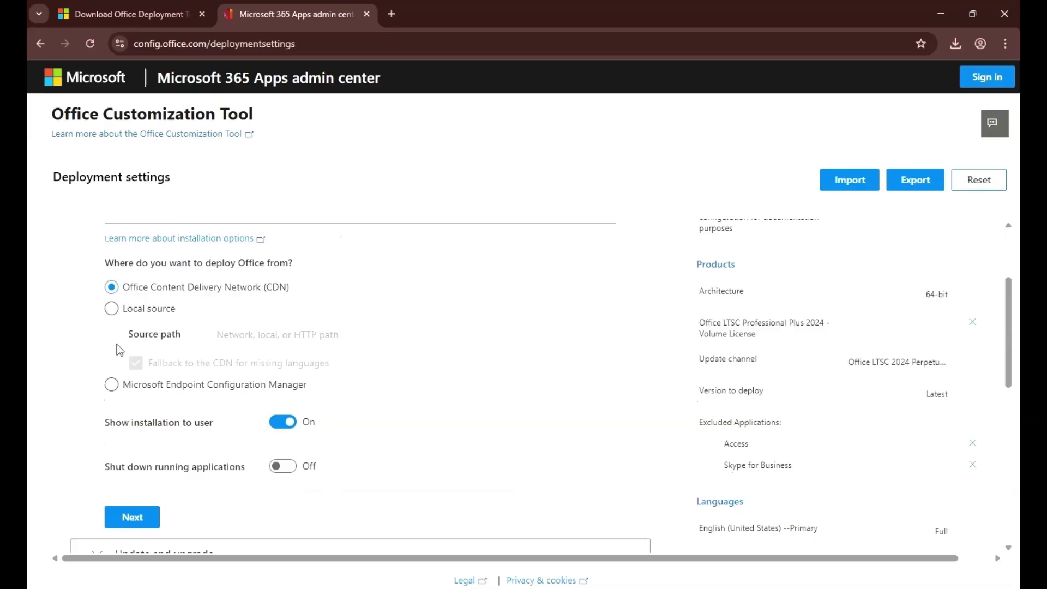
scroll(117, 350, "down", 1)
left_click(154, 448)
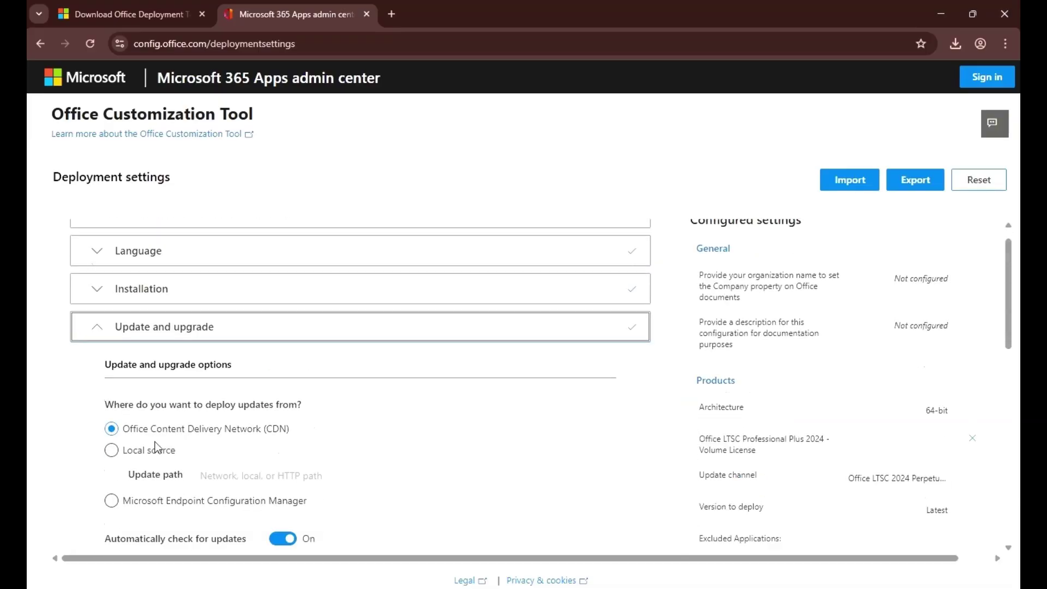
scroll(154, 447, "down", 1)
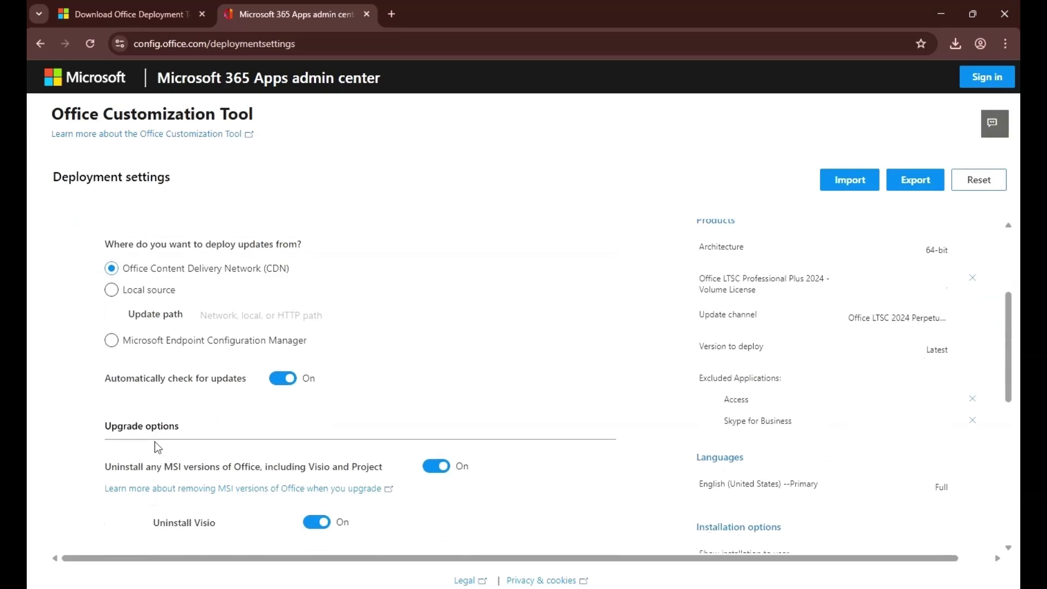
scroll(156, 446, "down", 1)
scroll(155, 445, "down", 1)
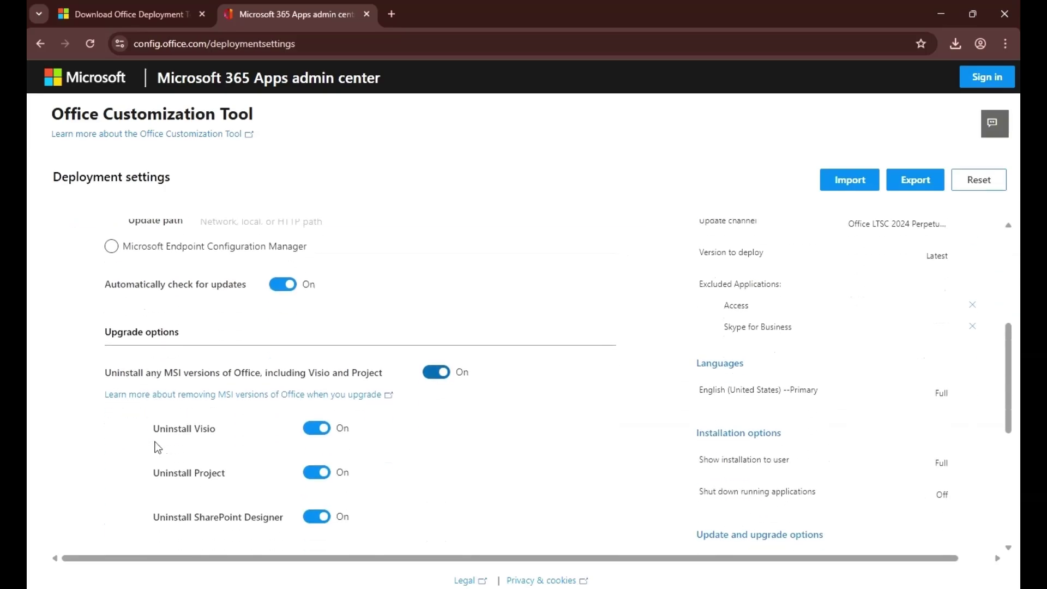
left_click(442, 374)
scroll(441, 374, "down", 2)
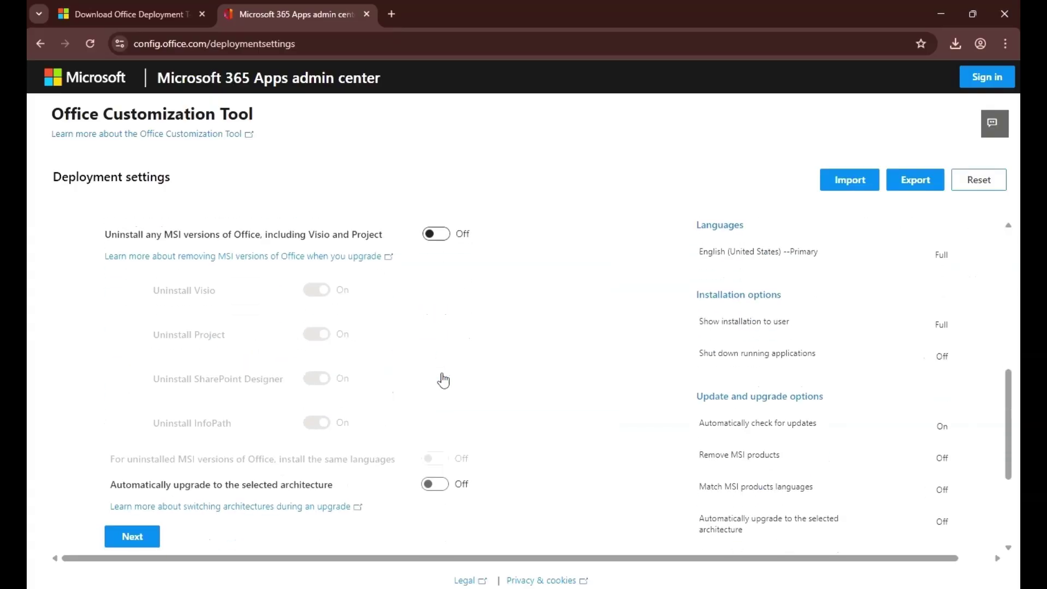
scroll(441, 379, "down", 2)
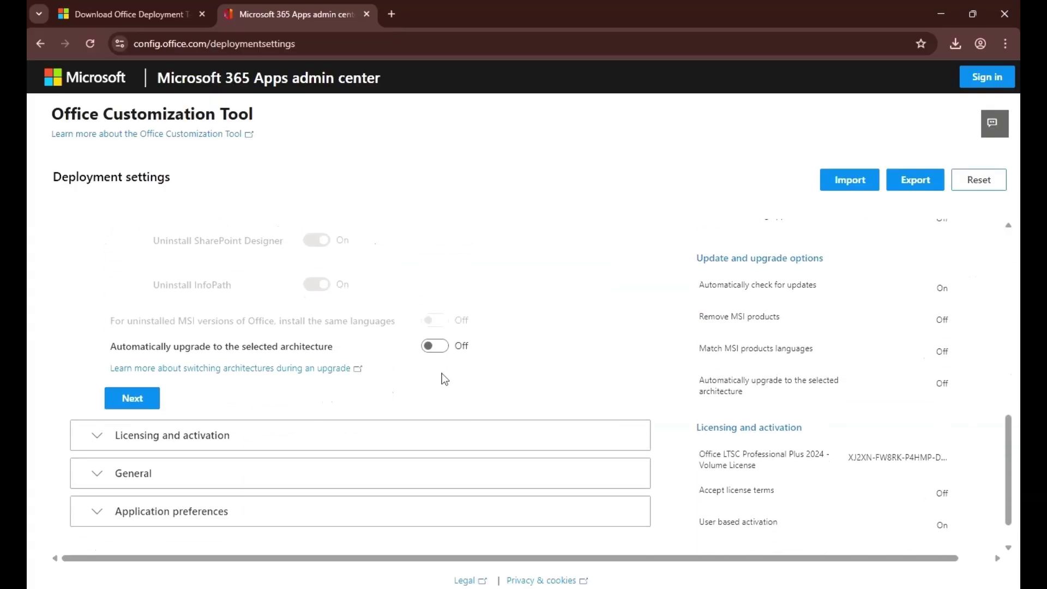
Turn on automatic acceptance of the license terms.
left_click(154, 397)
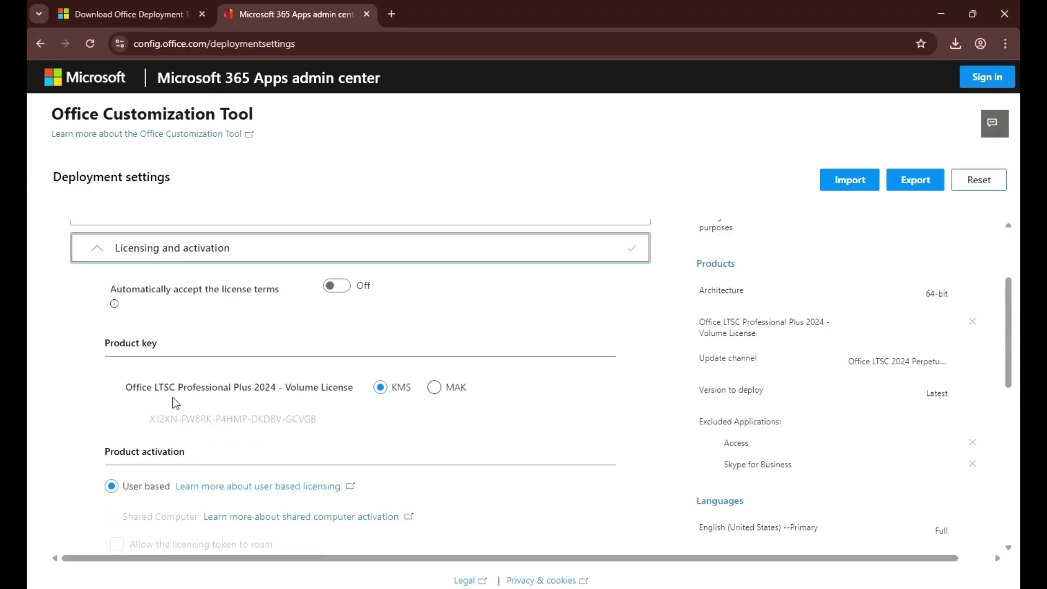
left_click(331, 287)
scroll(332, 353, "down", 1)
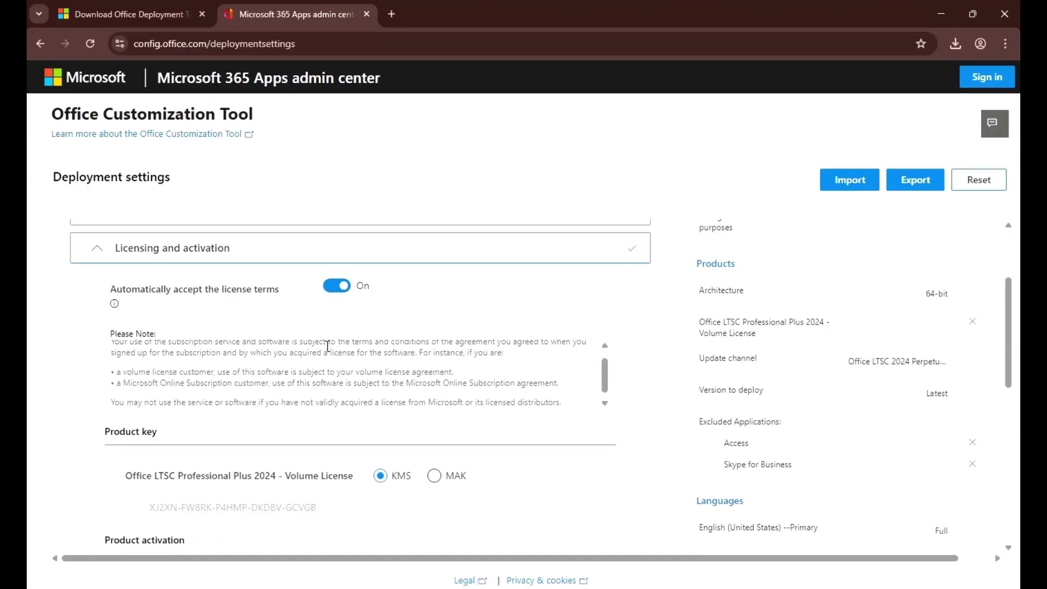
scroll(345, 369, "down", 1)
scroll(387, 446, "down", 2)
scroll(416, 464, "down", 2)
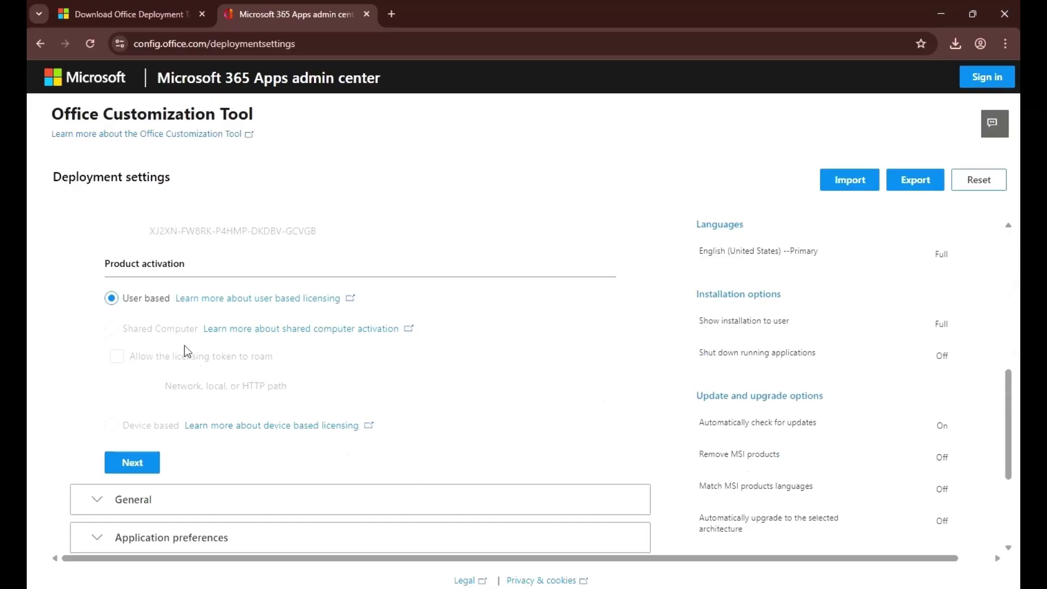
scroll(185, 350, "down", 2)
left_click(133, 381)
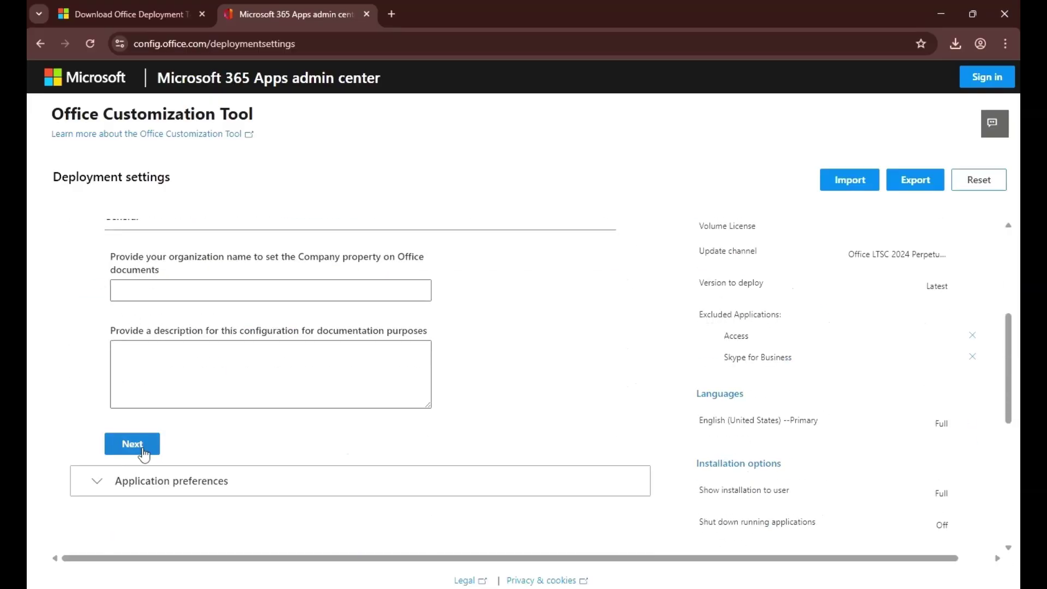
Set the default file format to Office Open XML formats.
left_click(145, 447)
left_click(839, 532)
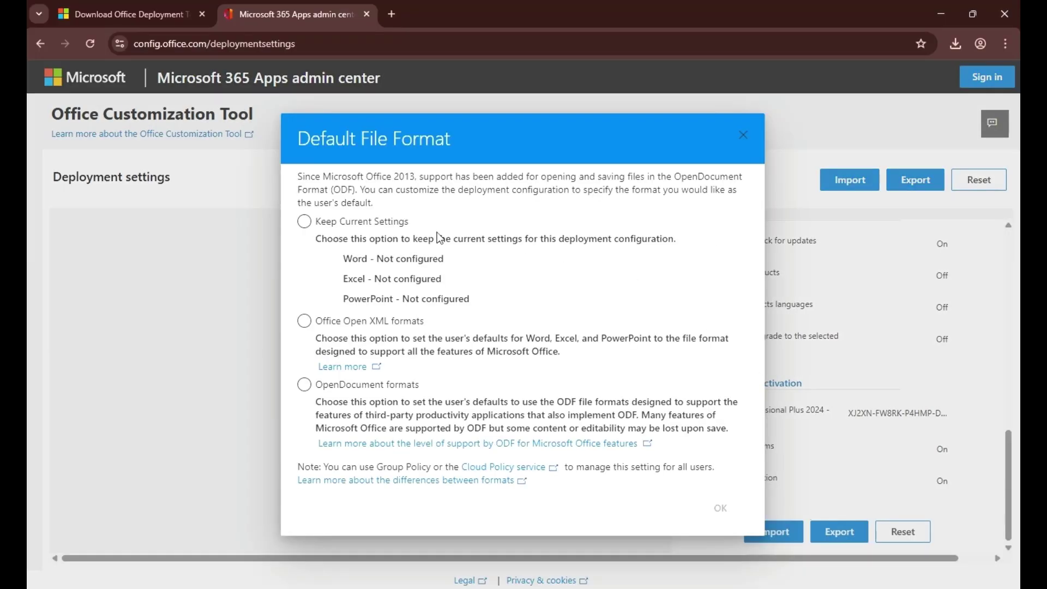
left_click(324, 325)
left_click(720, 508)
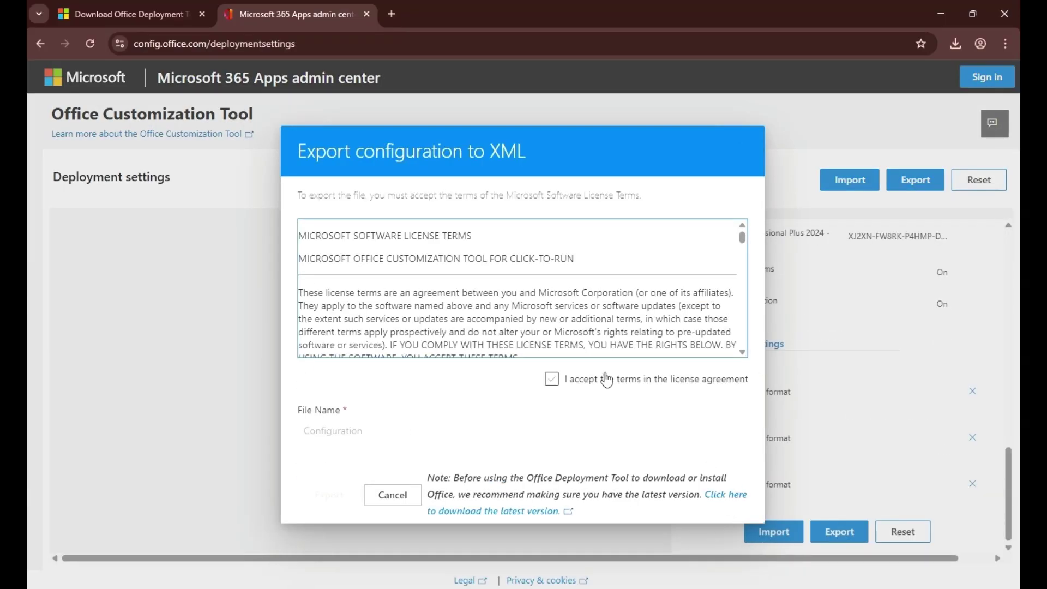
Export the configuration as Configuration.xml and show it in the Downloads folder.
left_click(606, 380)
left_click(372, 432)
key("Return")
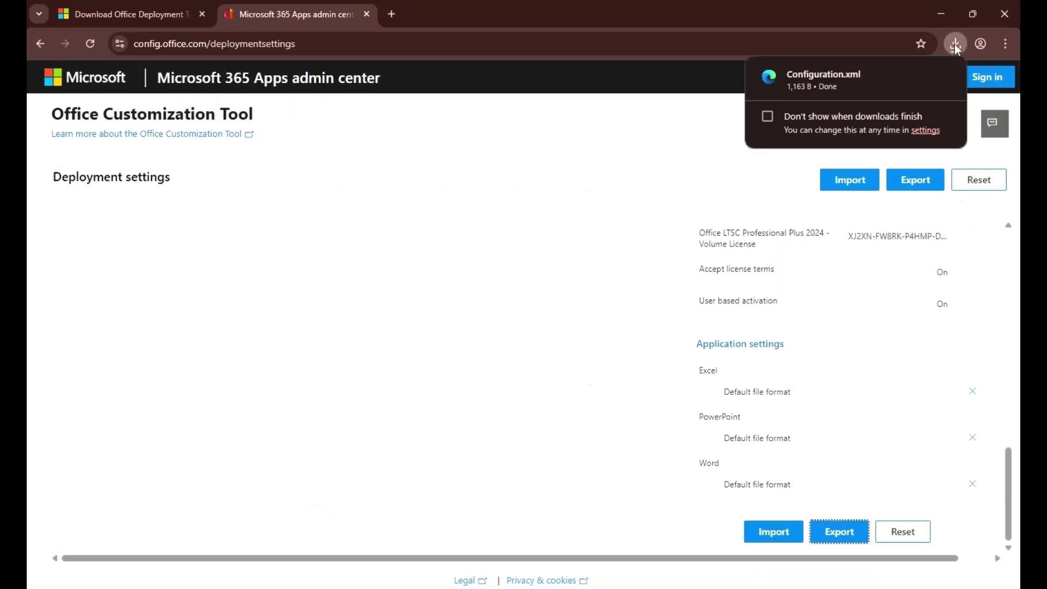
right_click(862, 81)
left_click(896, 144)
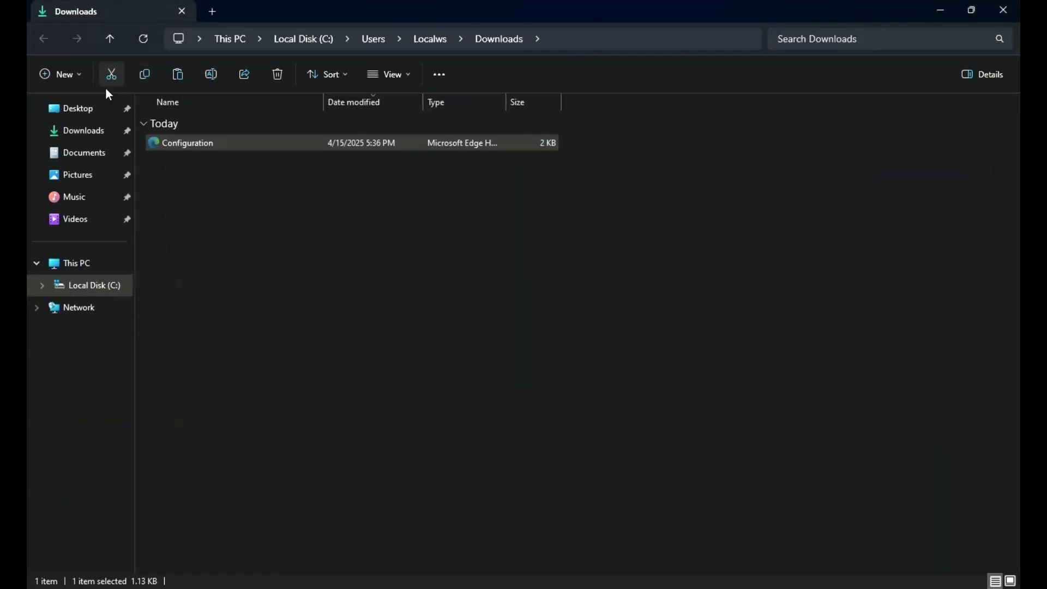
Move Configuration.xml into C:\office 2024 and start an administrator Command Prompt.
left_click(78, 287)
double_click(183, 123)
right_click(198, 193)
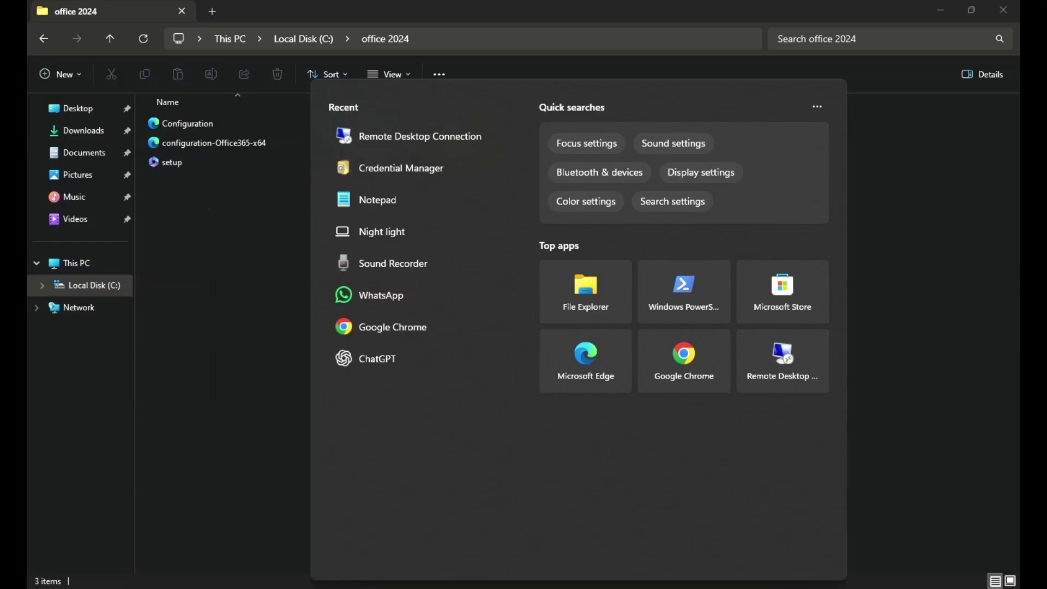
type("cmd")
left_click(643, 299)
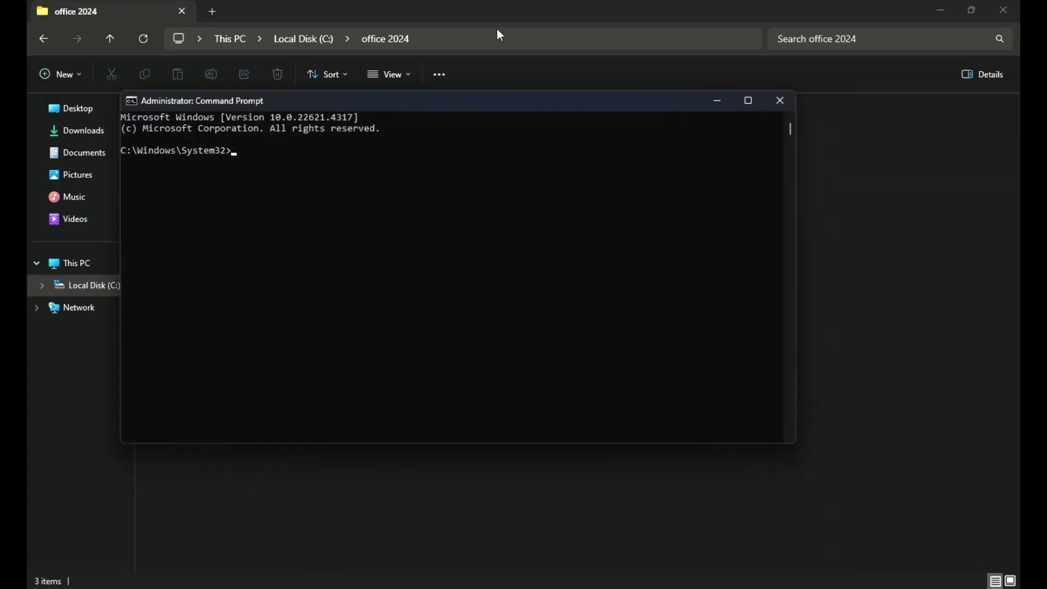
type("cd c:\\office 2024")
scroll(304, 167, "up", 2, "ctrl")
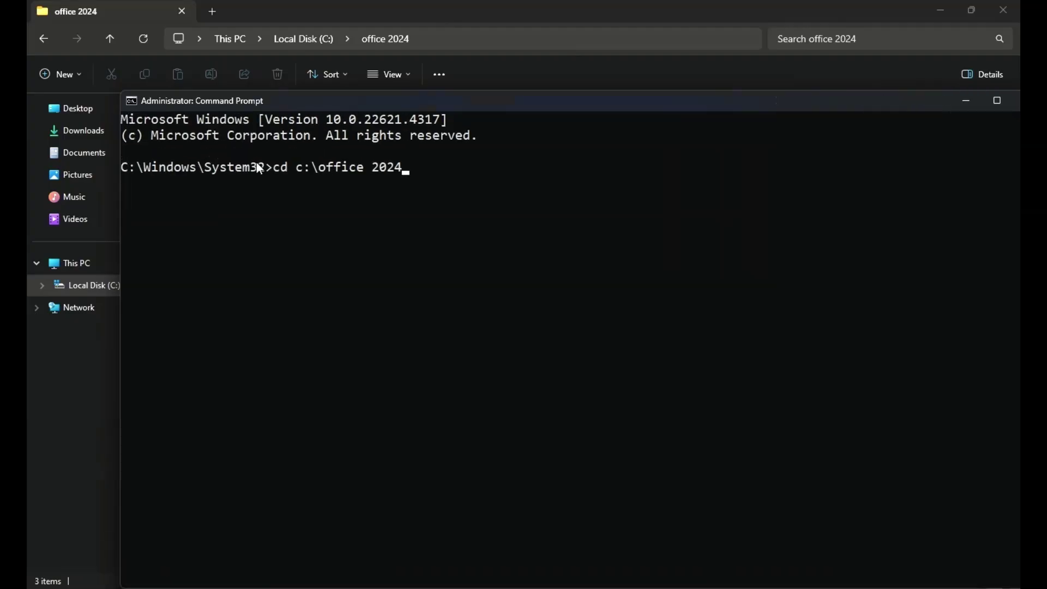
scroll(256, 162, "up", 2, "ctrl")
Run 'cd c:\office 2024', then 'setup /configure configuration.xml' to install Office.
key("Return")
type("setup /configure configuration.xml")
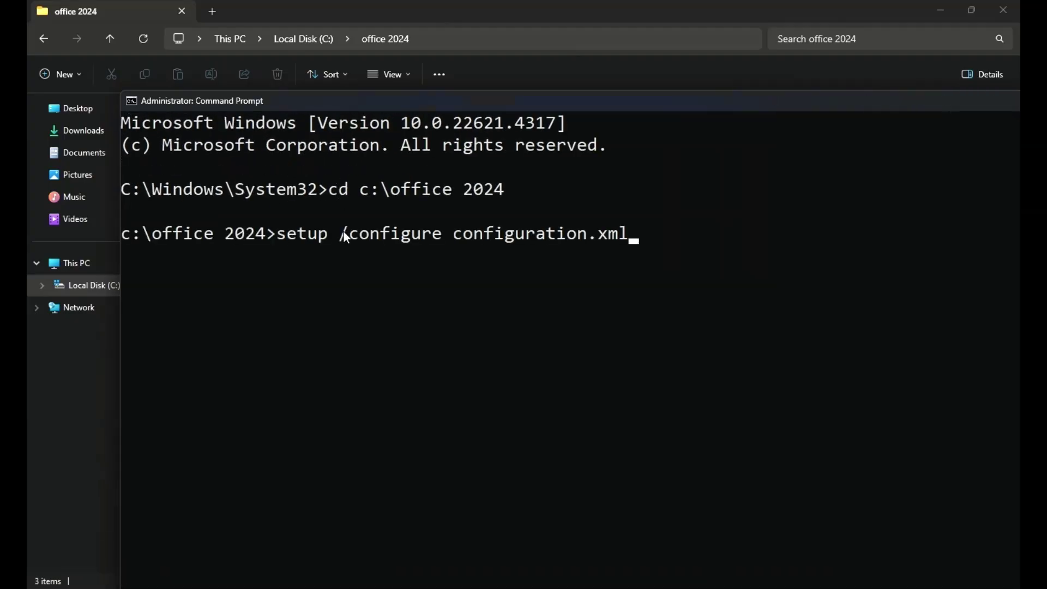
key("Return")
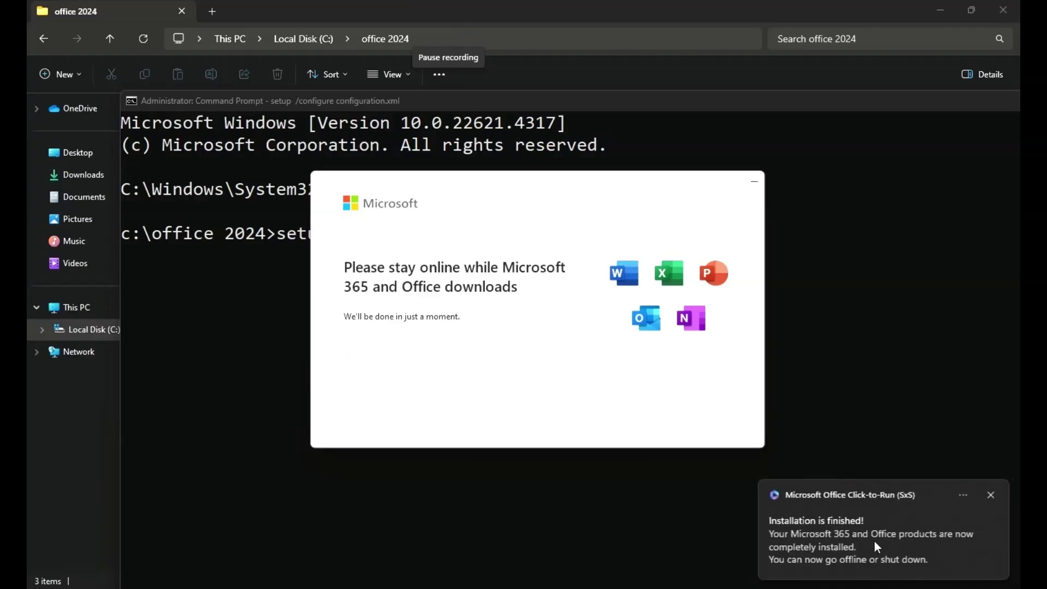
Open a blank Word document and view its Account page showing activation required.
left_click(368, 361)
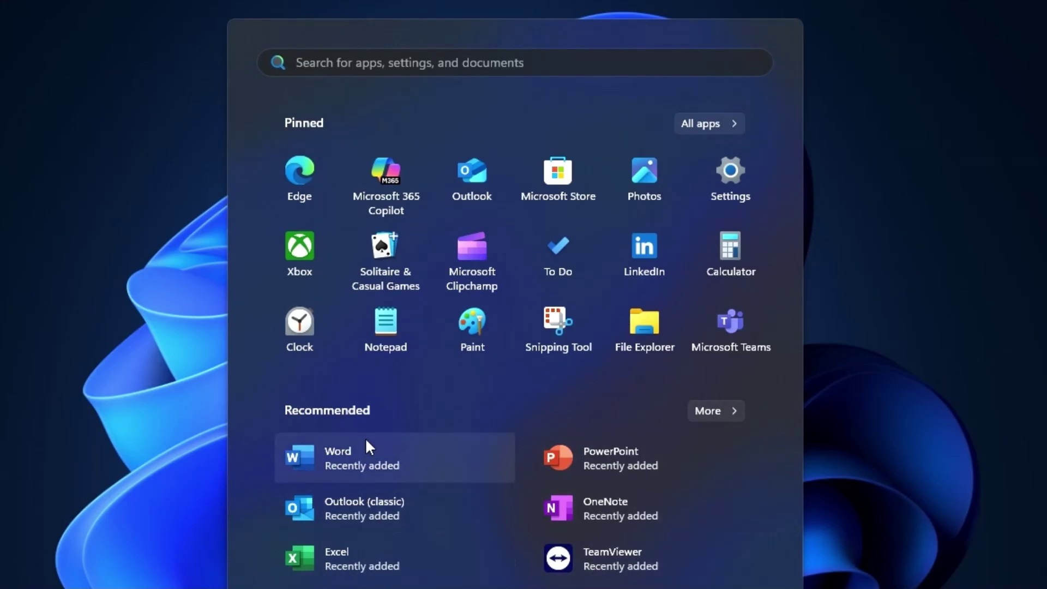
left_click(365, 442)
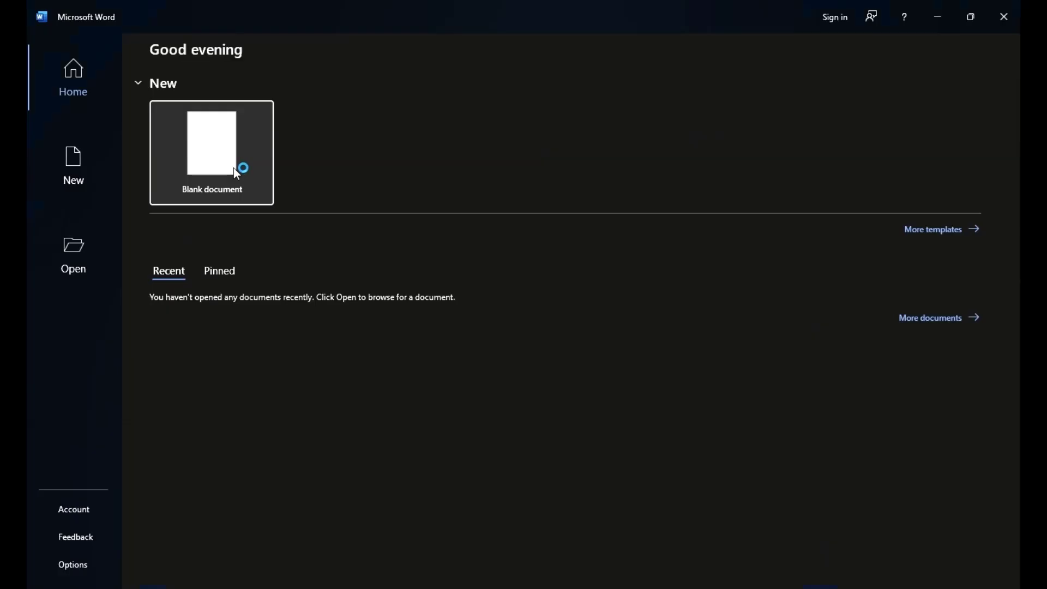
left_click(808, 453)
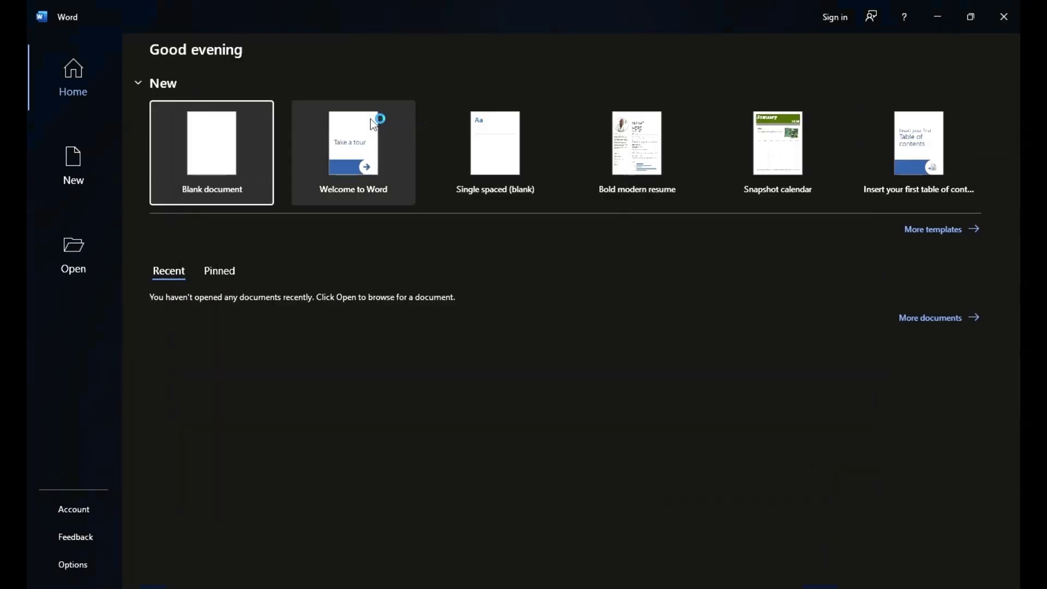
left_click(239, 156)
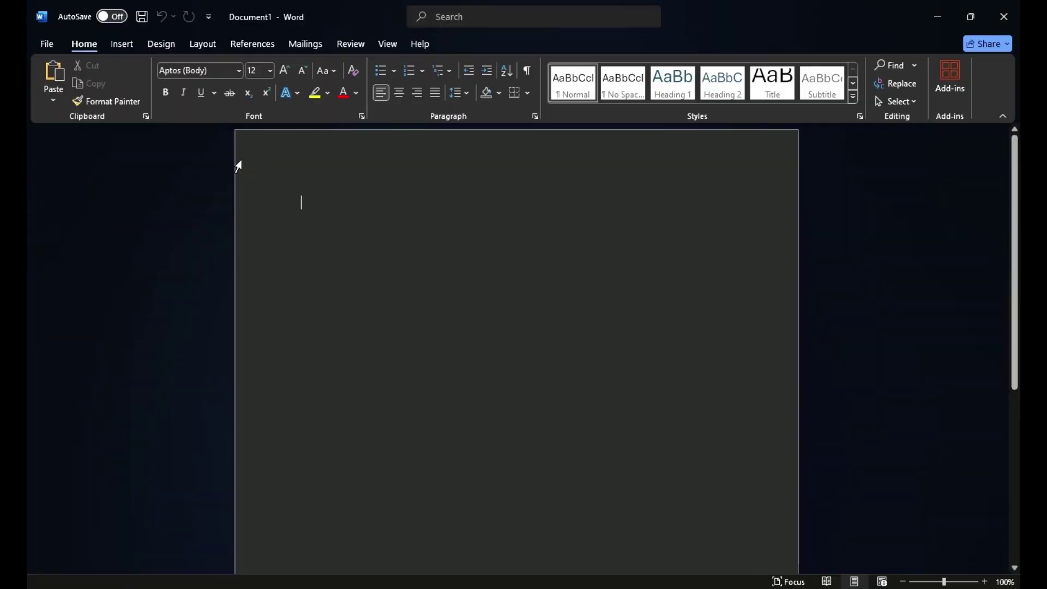
left_click(50, 44)
left_click(69, 507)
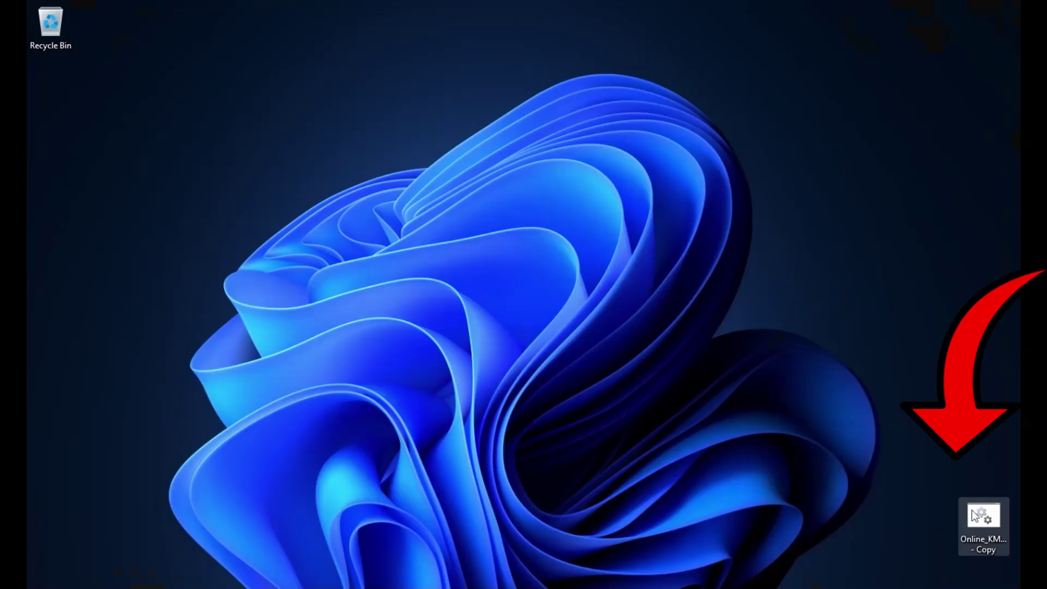
Run Online_KMS as administrator and choose option 1 to activate Office.
right_click(973, 509)
left_click(925, 350)
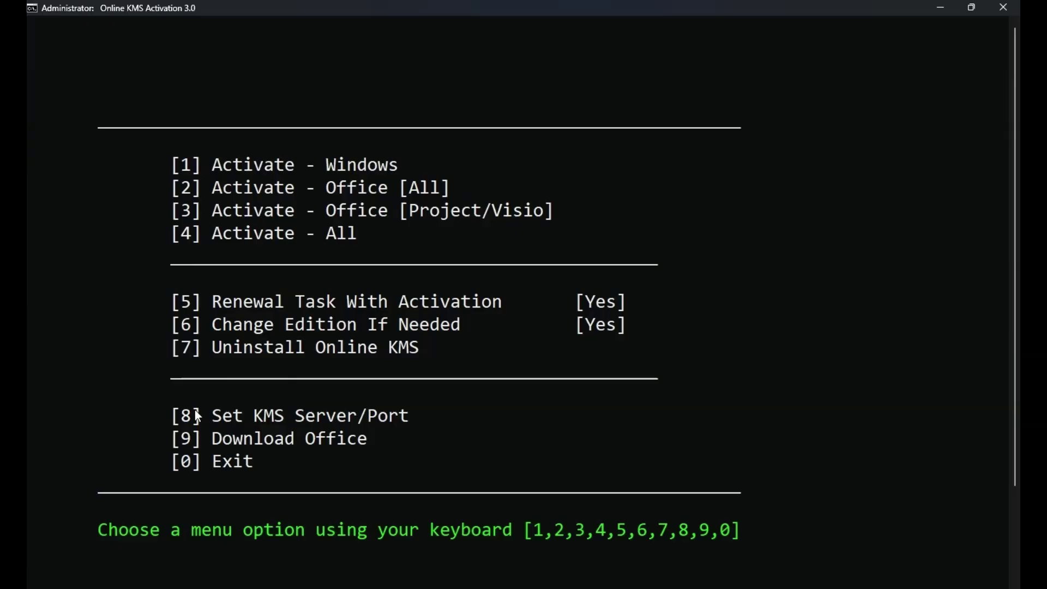
key("1")
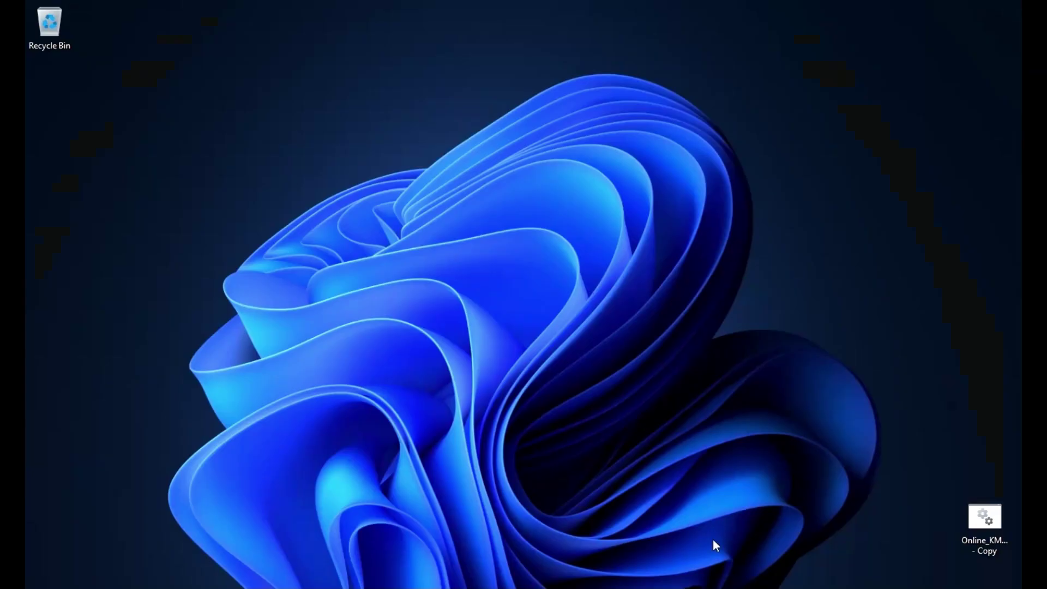
scroll(652, 387, "down", 3)
scroll(510, 369, "down", 2)
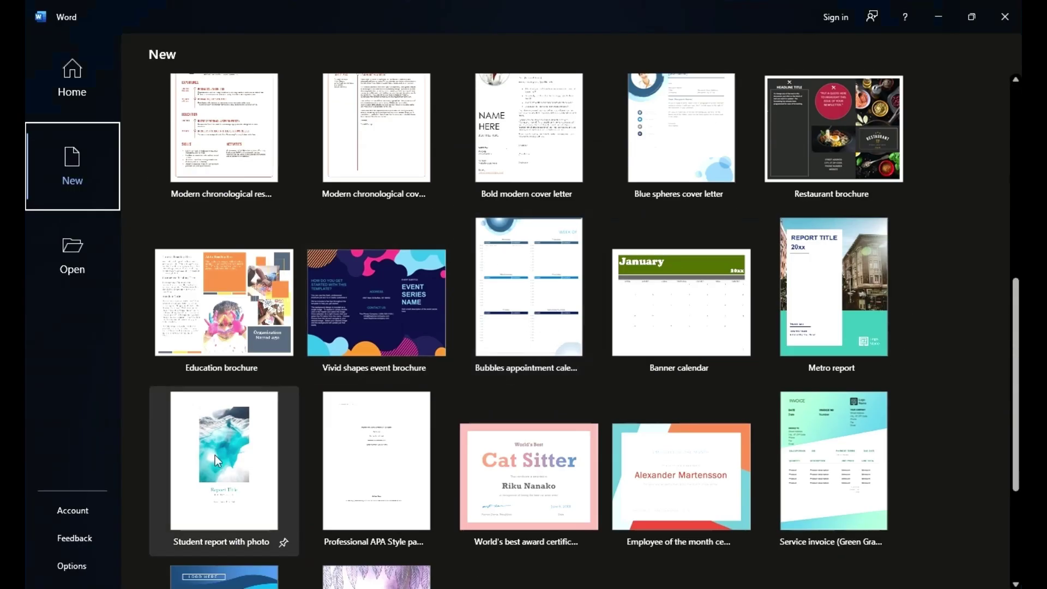
Verify Product Activated on Word's Account page and run Update Options > Update Now.
left_click(99, 503)
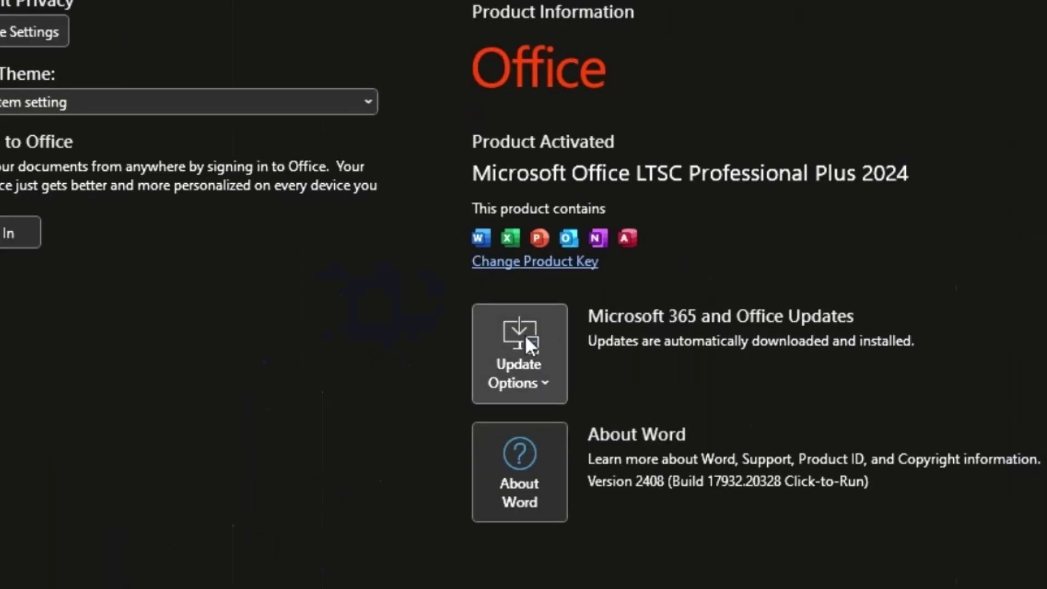
left_click(515, 384)
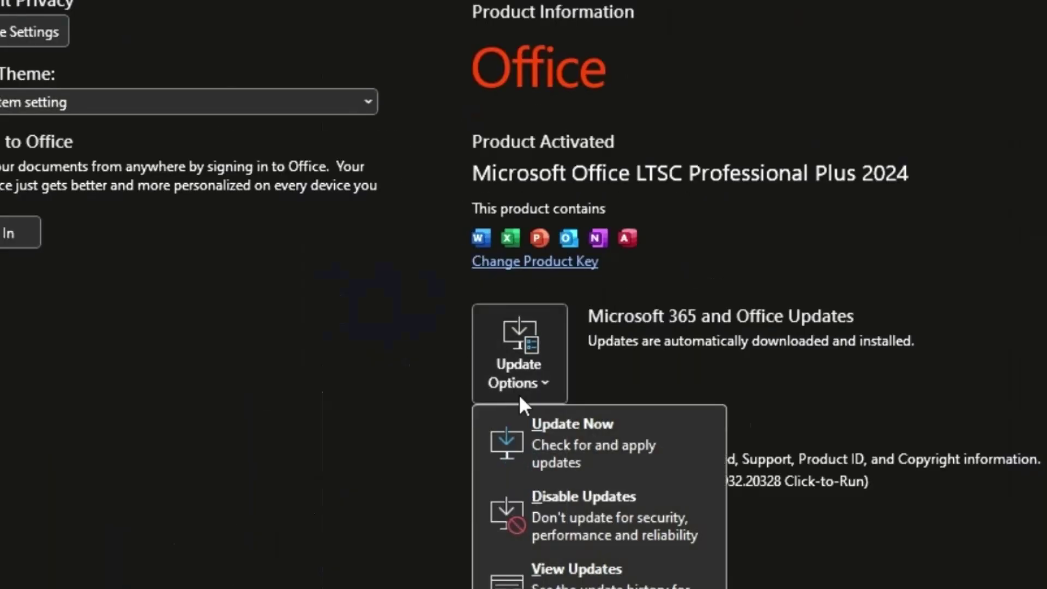
left_click(536, 436)
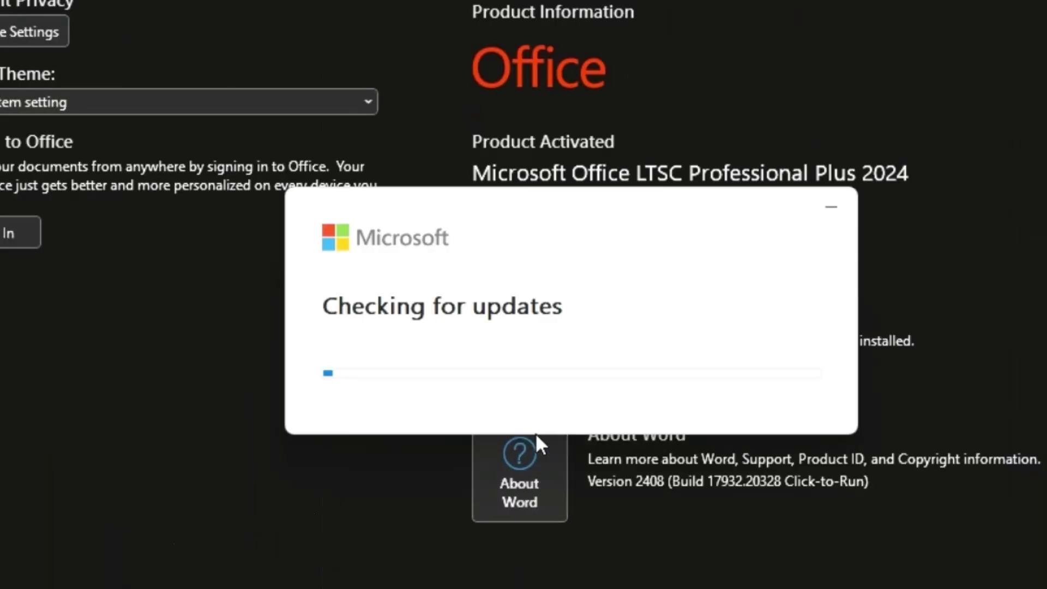